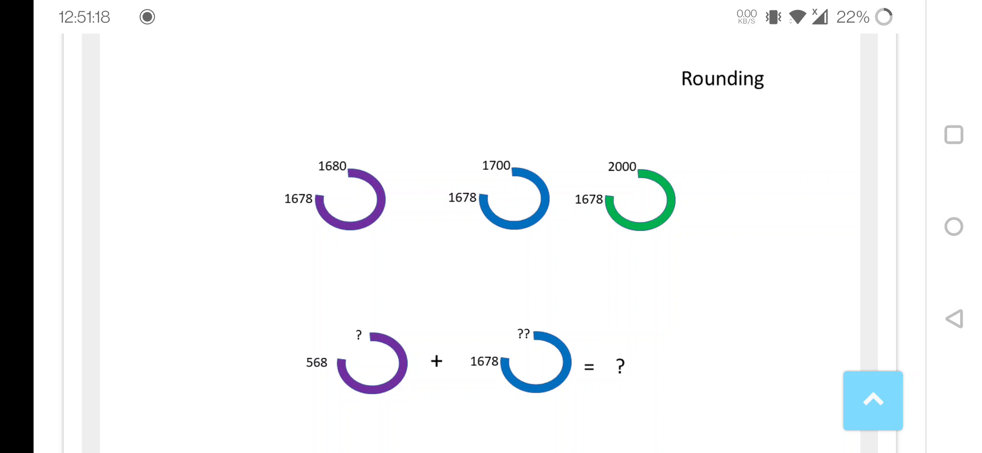
{"action": "scroll", "coordinate": [733, 261], "scroll_direction": "up", "scroll_amount": 2}
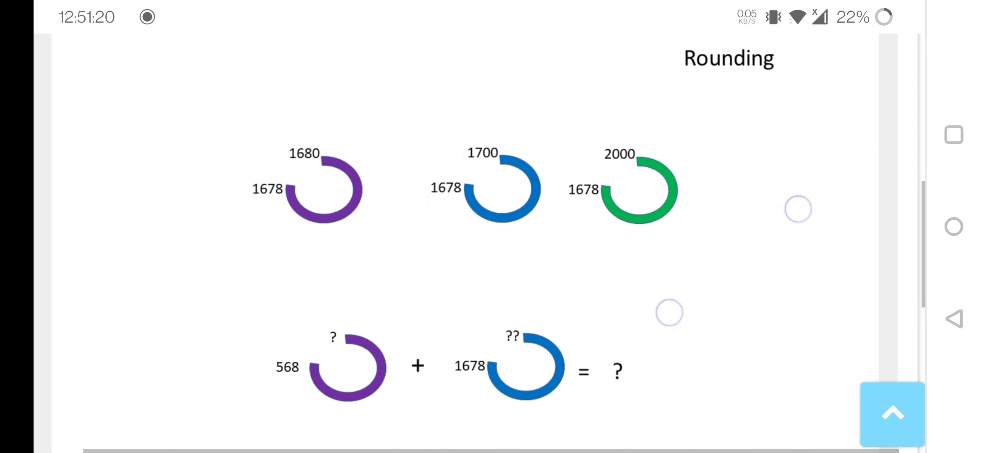
{"action": "left_click", "coordinate": [323, 194]}
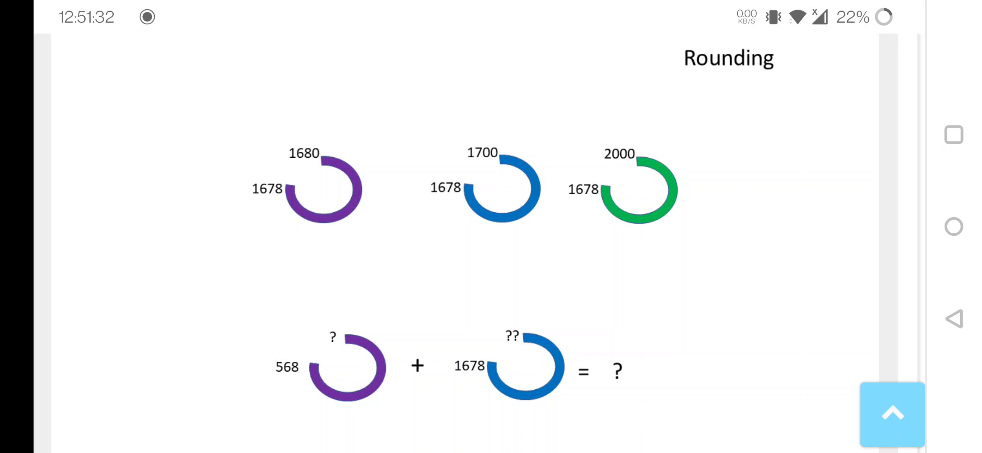
{"action": "left_click", "coordinate": [509, 200]}
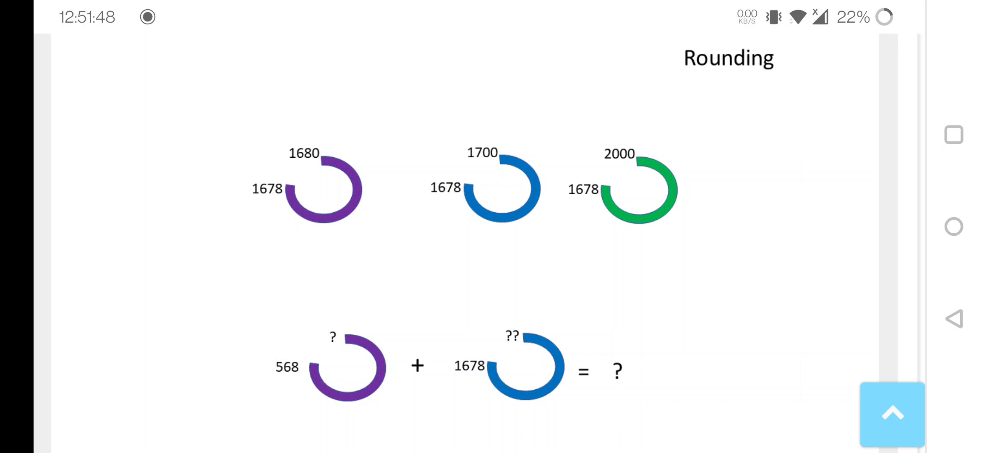
{"action": "left_click", "coordinate": [663, 206]}
{"action": "left_click", "coordinate": [524, 203]}
{"action": "left_click", "coordinate": [347, 205]}
{"action": "left_click_drag", "start_coordinate": [792, 261], "coordinate": [802, 229]}
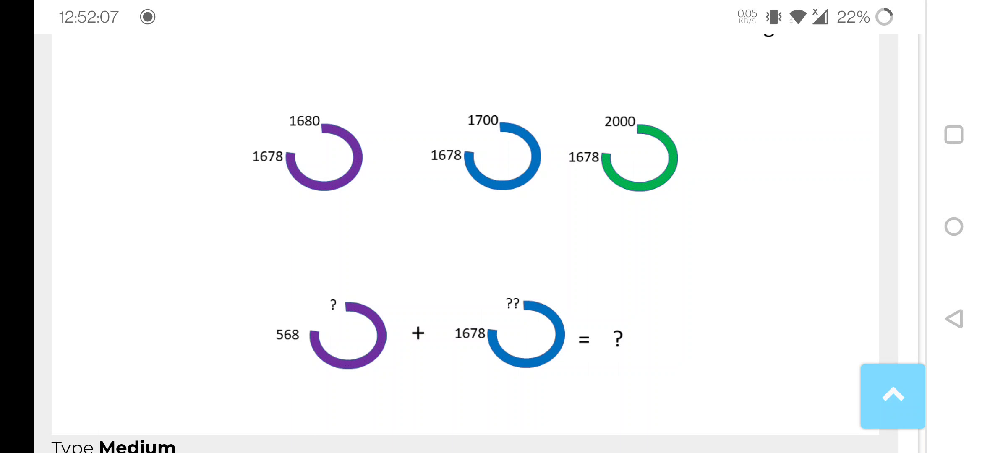
{"action": "left_click", "coordinate": [323, 299]}
{"action": "left_click", "coordinate": [521, 359]}
{"action": "left_click", "coordinate": [529, 288]}
{"action": "left_click", "coordinate": [331, 296]}
{"action": "mouse_move", "coordinate": [792, 180]}
{"action": "left_mouse_down"}
{"action": "mouse_move", "coordinate": [805, 238]}
{"action": "mouse_move", "coordinate": [813, 207]}
{"action": "left_mouse_up"}
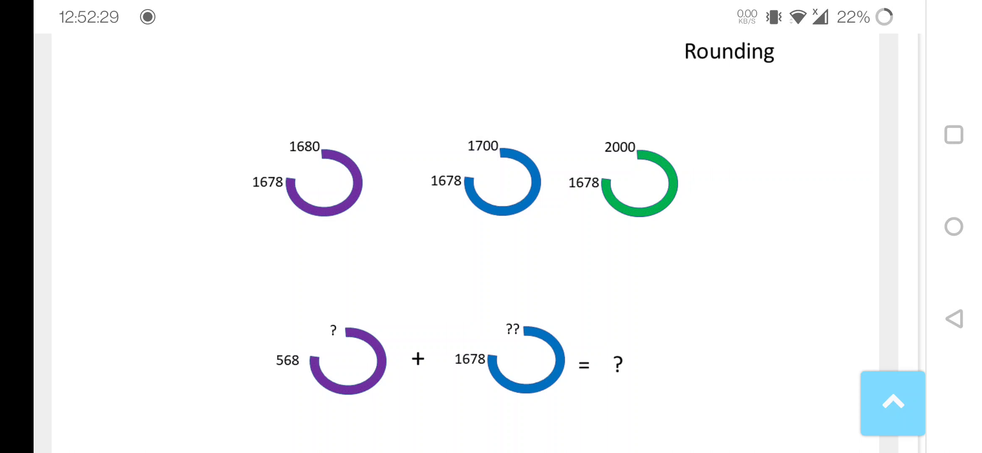
{"action": "left_click", "coordinate": [644, 168]}
{"action": "left_click", "coordinate": [863, 404]}
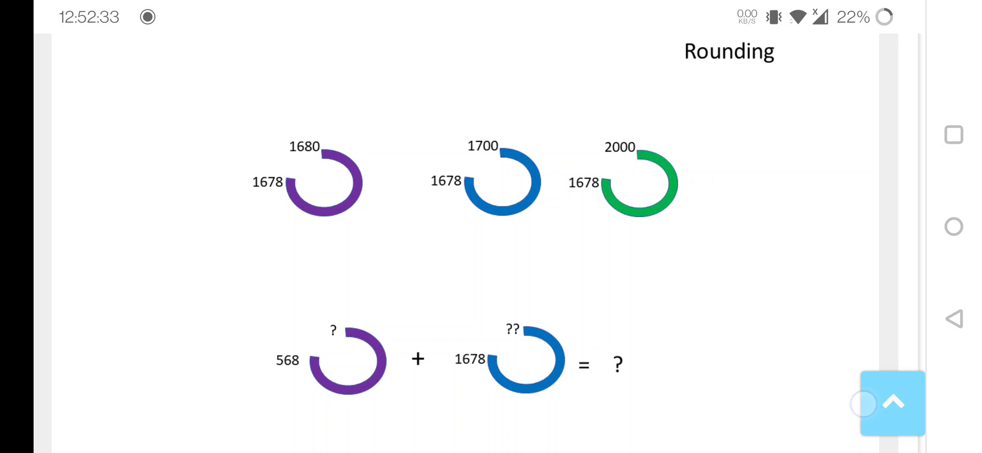